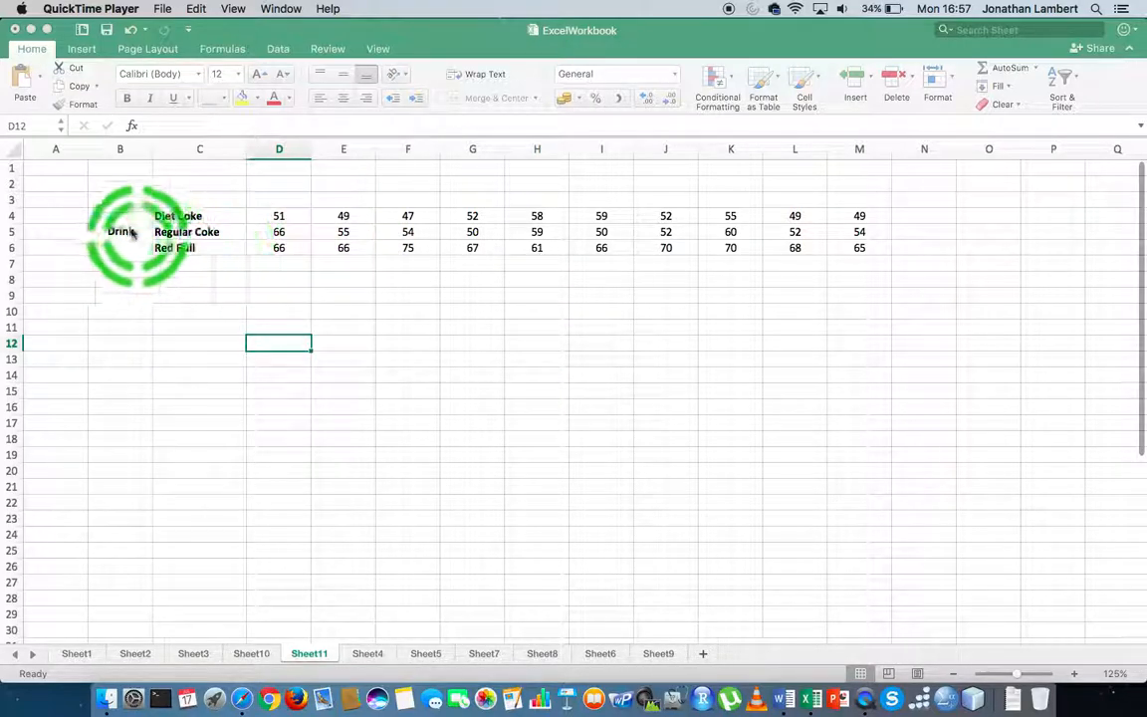
- Examine the drinks table's layout in B4:M6, including its merged Drink heading, the drink names and their row values
left_click(8, 219)
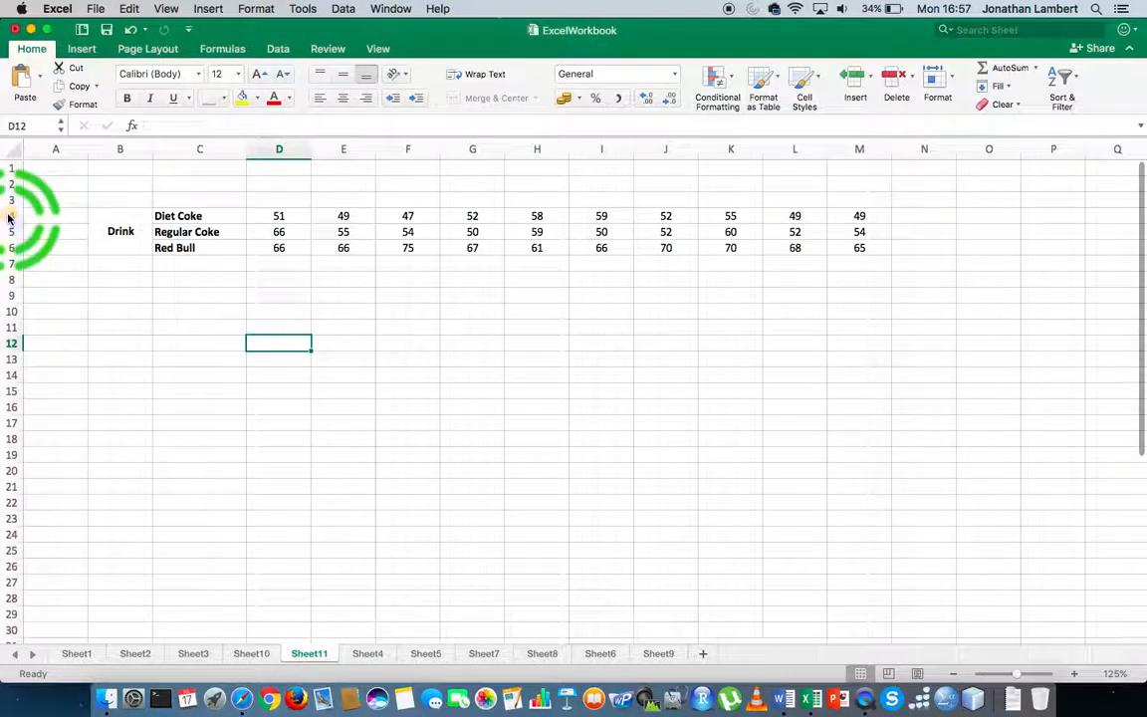
left_click(10, 216)
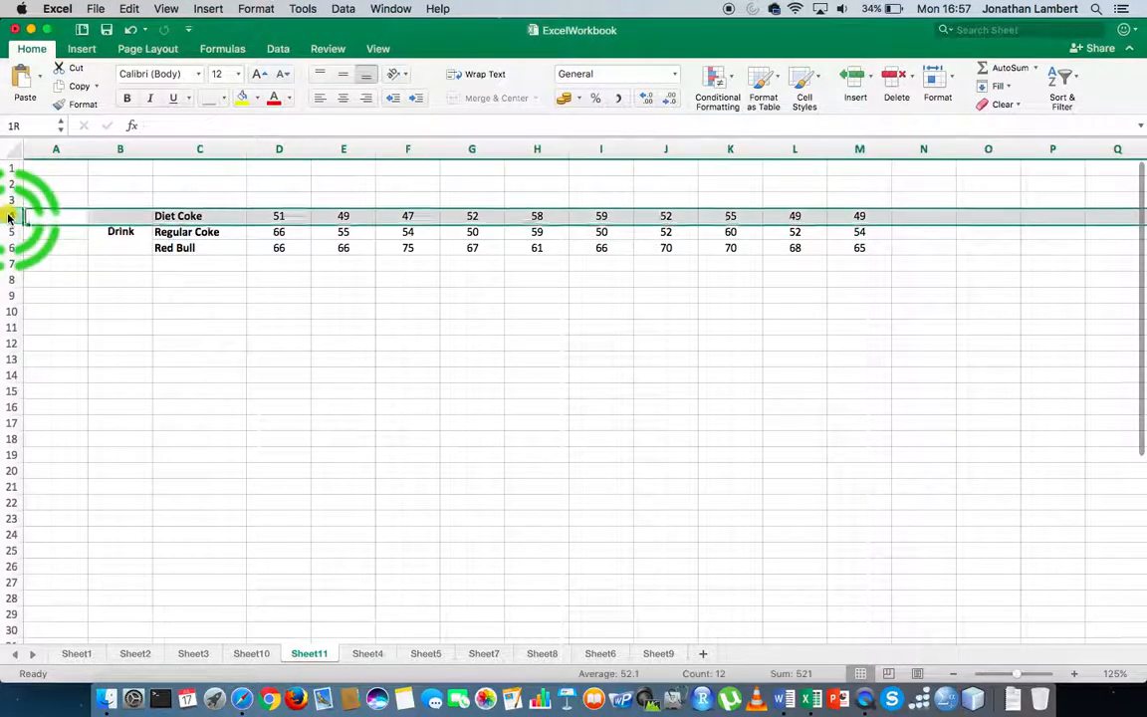
left_click(118, 237)
left_click_drag(276, 221, 841, 247)
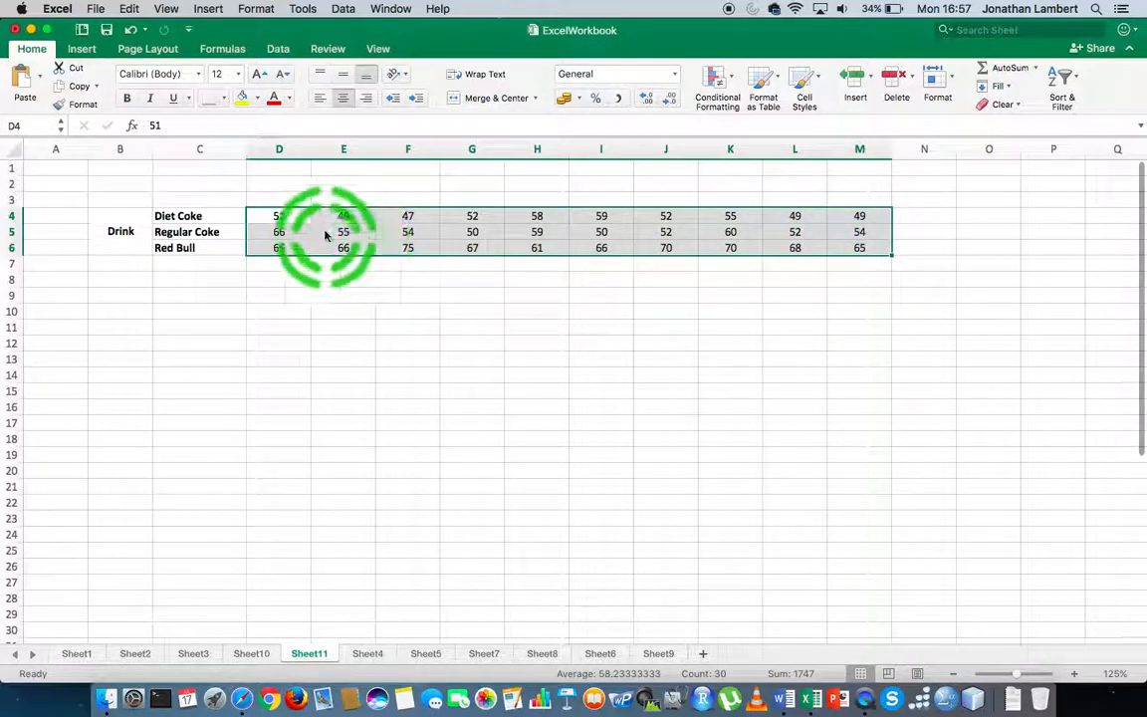
left_click(121, 231)
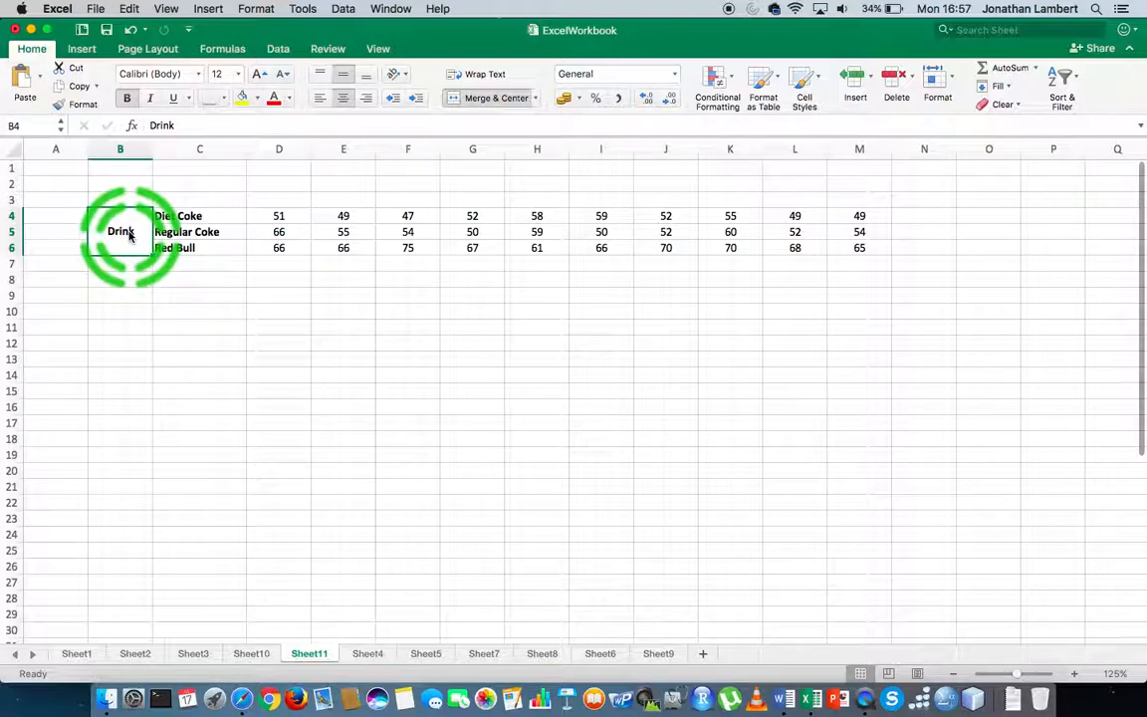
left_click(185, 215)
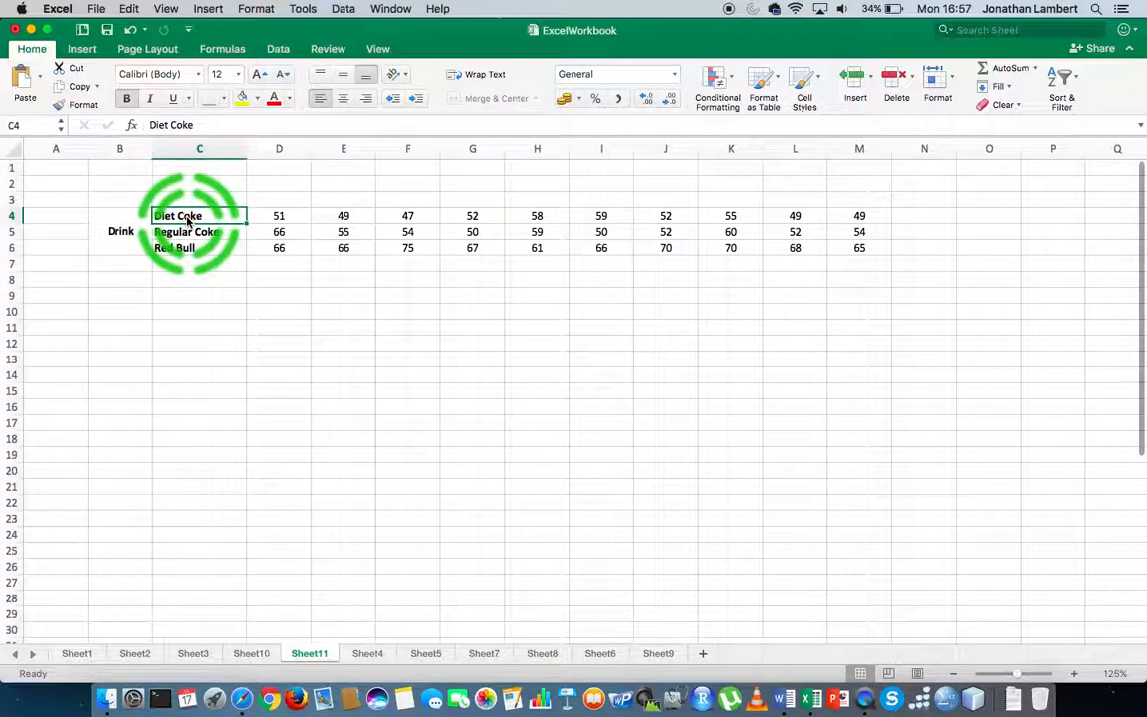
left_click(188, 235)
left_click(183, 249)
left_click(185, 216)
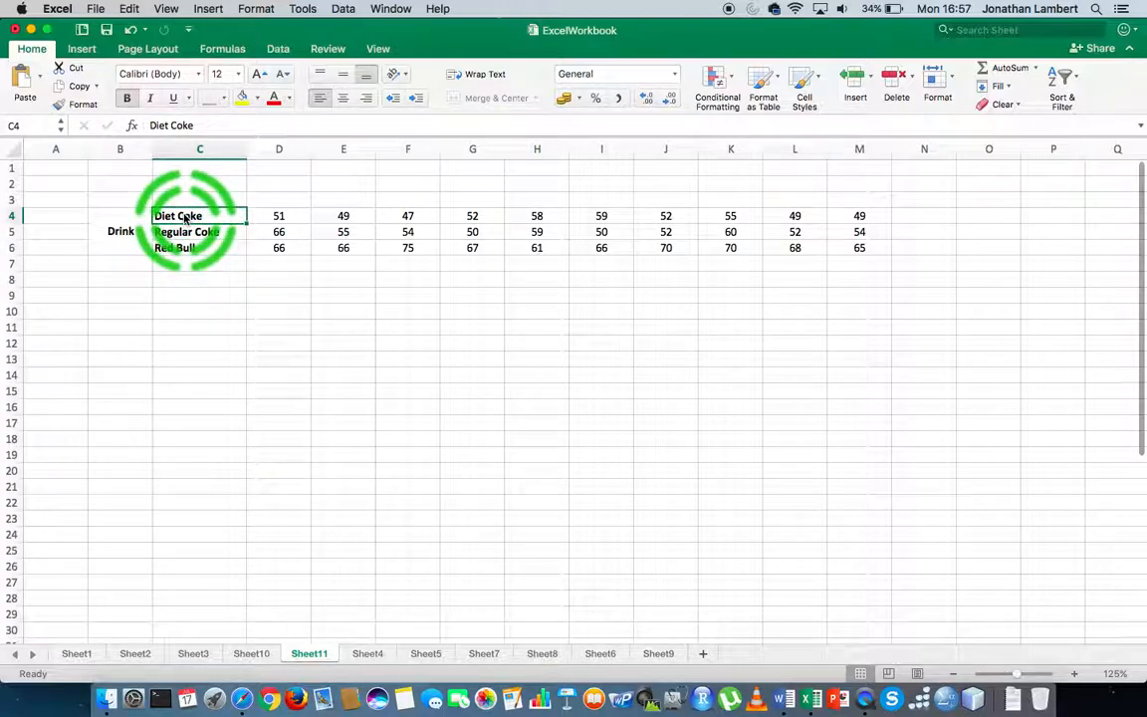
left_click(11, 217)
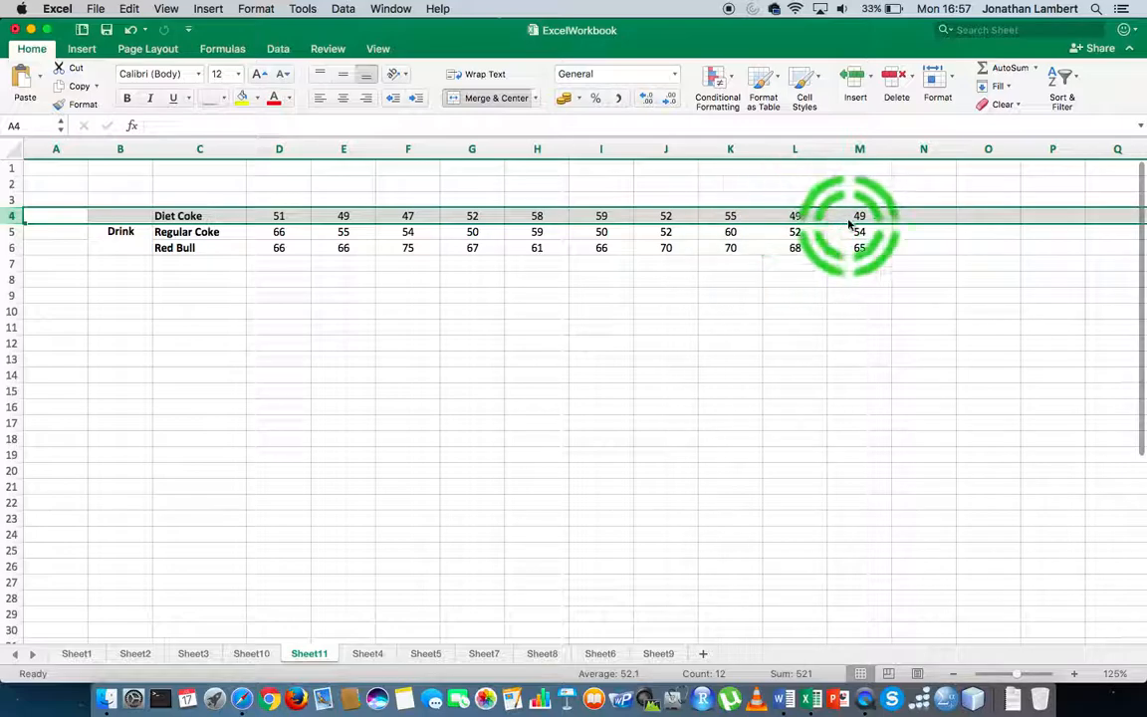
left_click(295, 325)
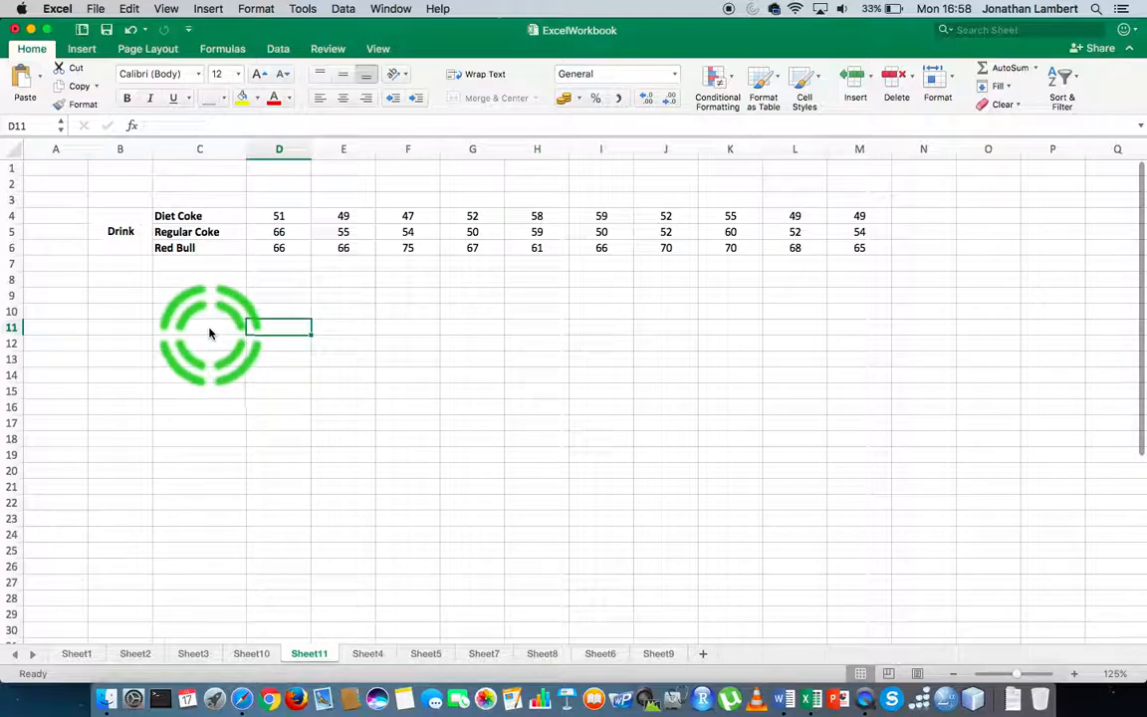
- Copy the whole horizontal drinks table, B4:M6, including the Drink heading and the drink names
left_click(862, 248)
left_click_drag(862, 248, 123, 250)
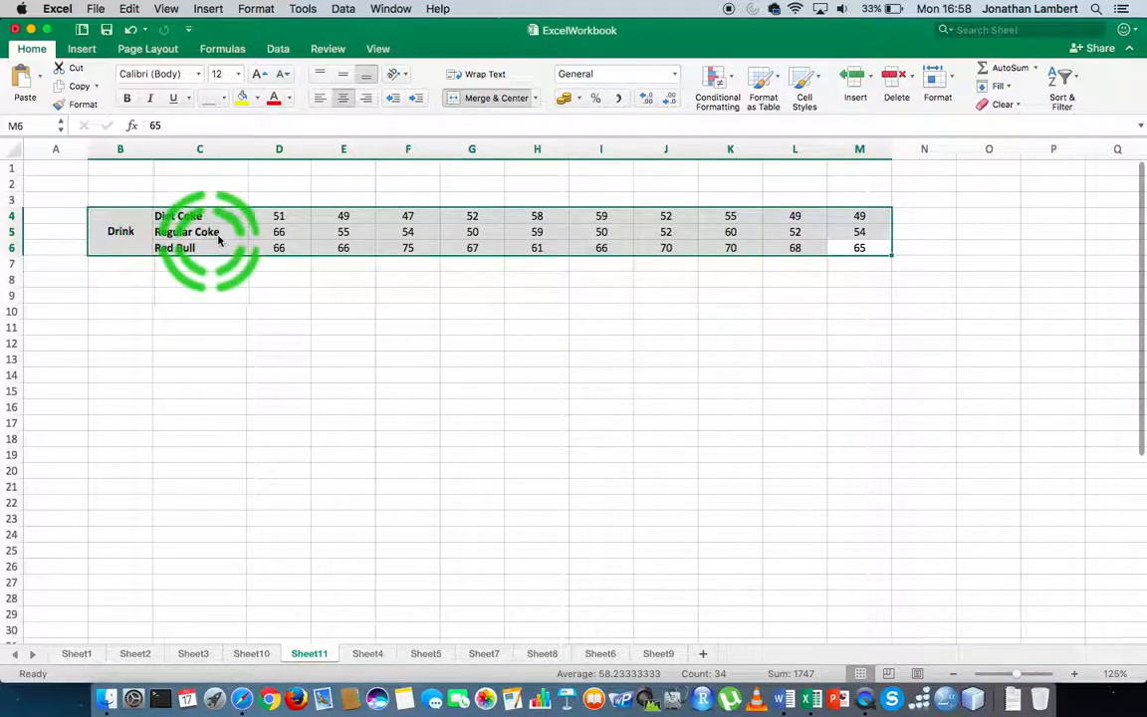
right_click(263, 234)
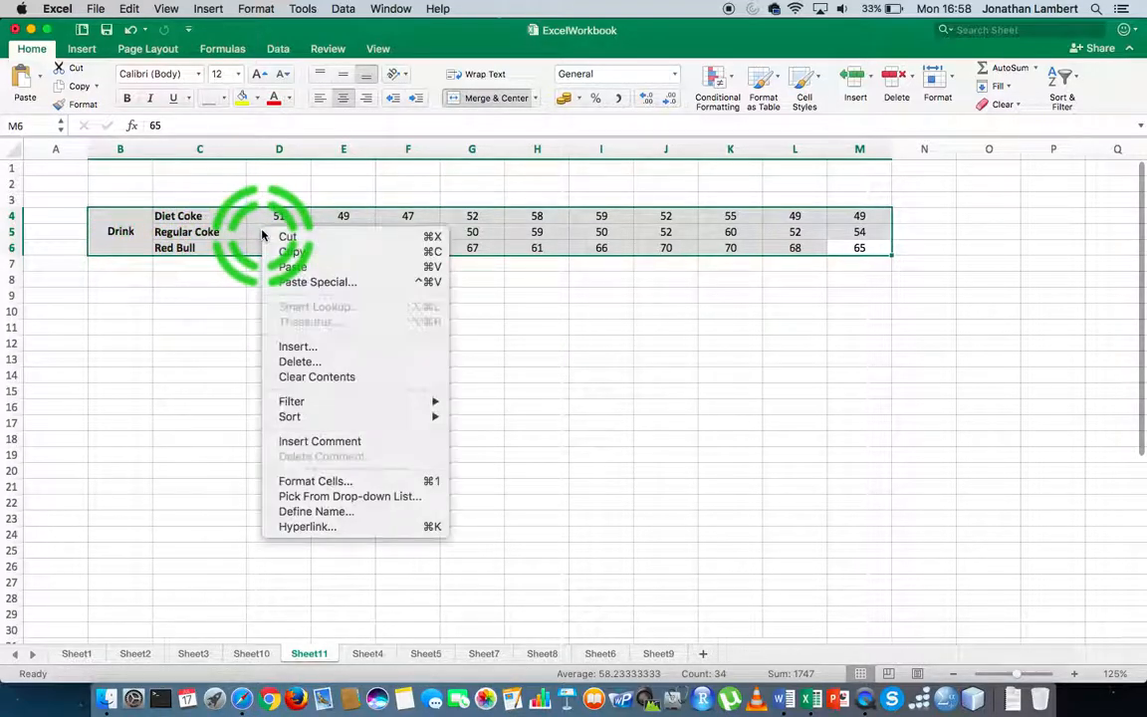
left_click(295, 252)
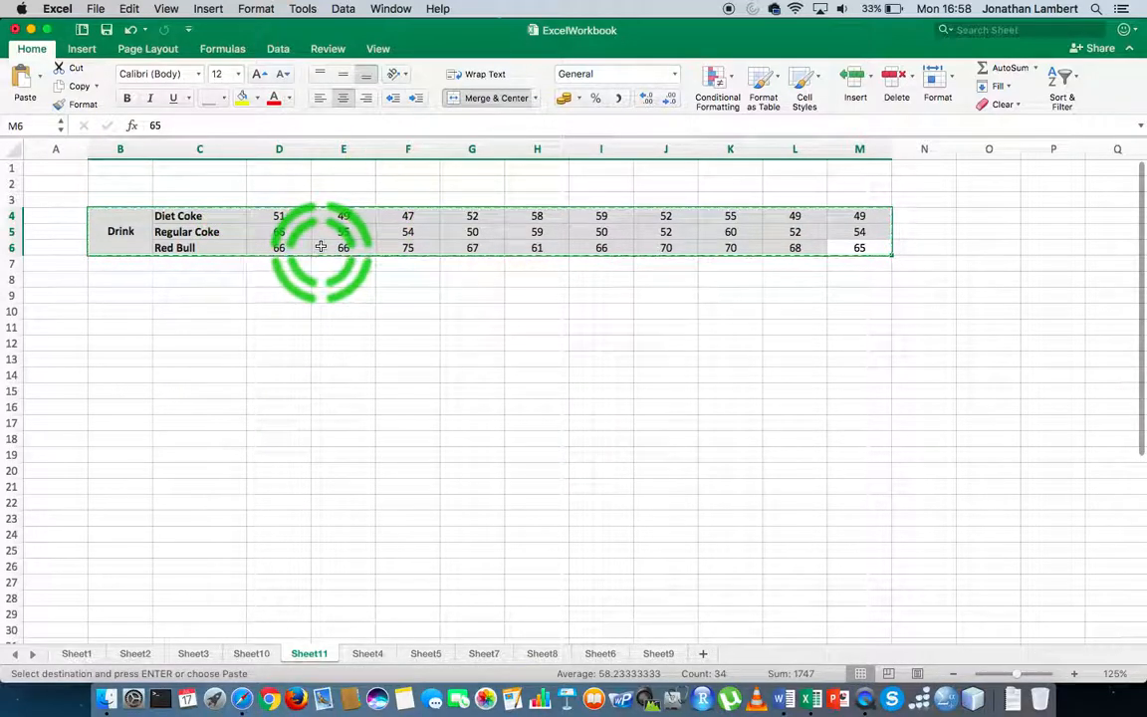
key("Escape")
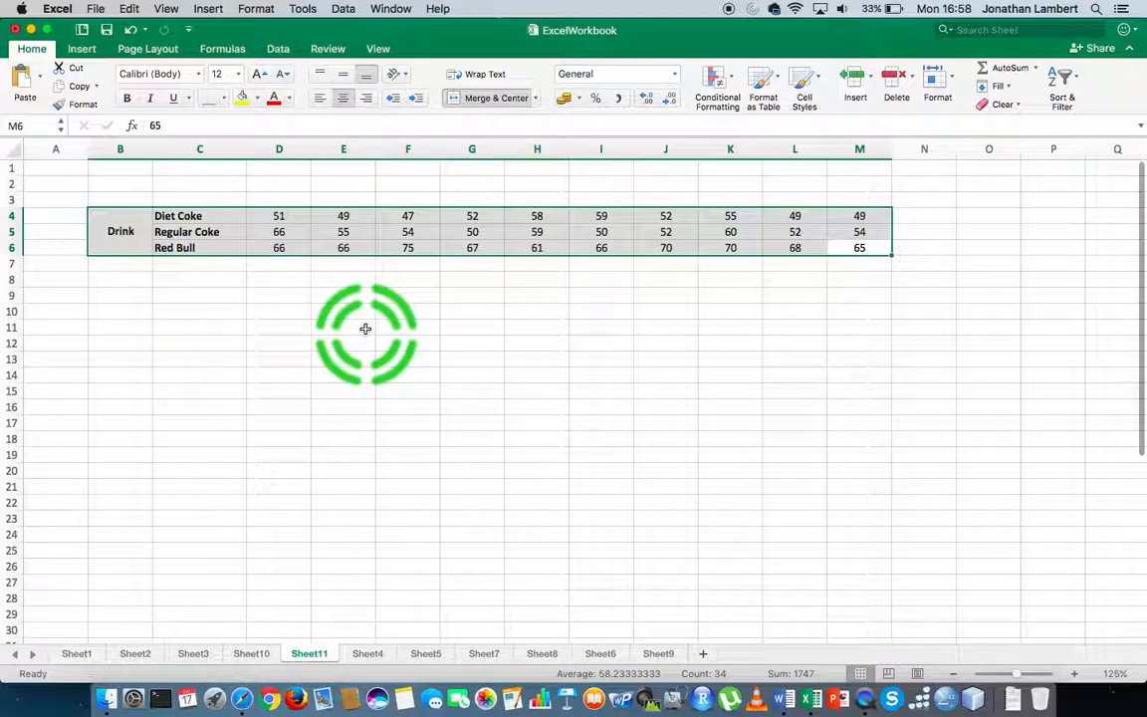
key("super+c")
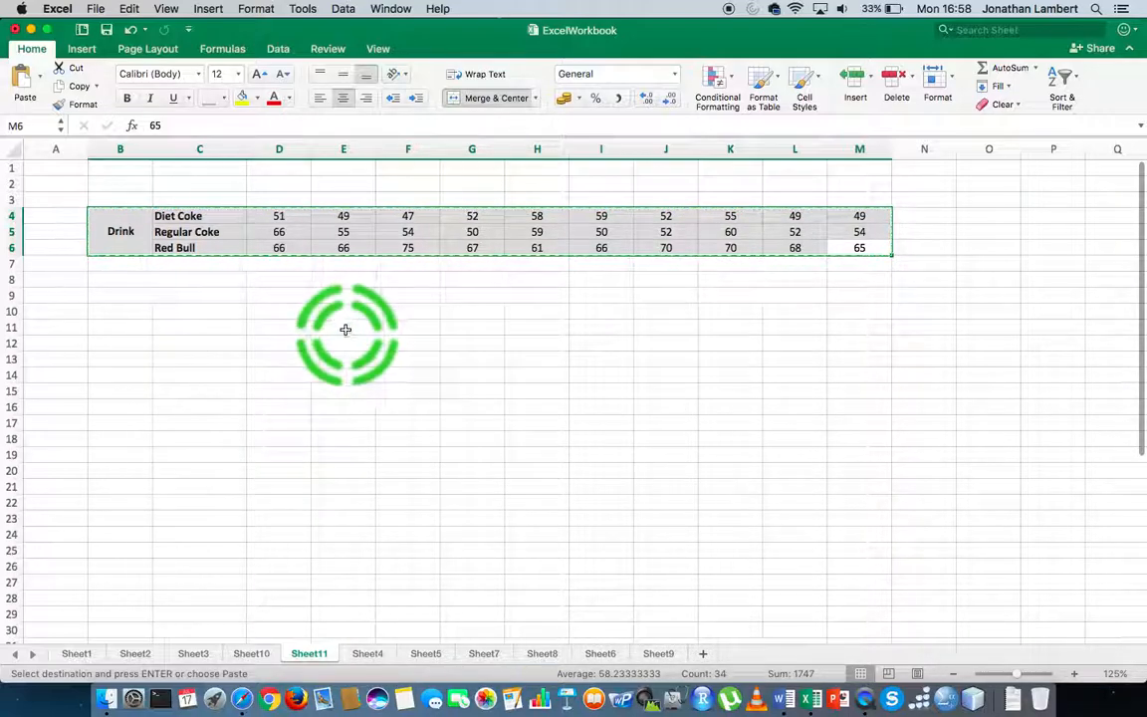
- Paste the copied table transposed at cell D10 and widen column E to fit the Regular Coke heading
left_click(300, 314)
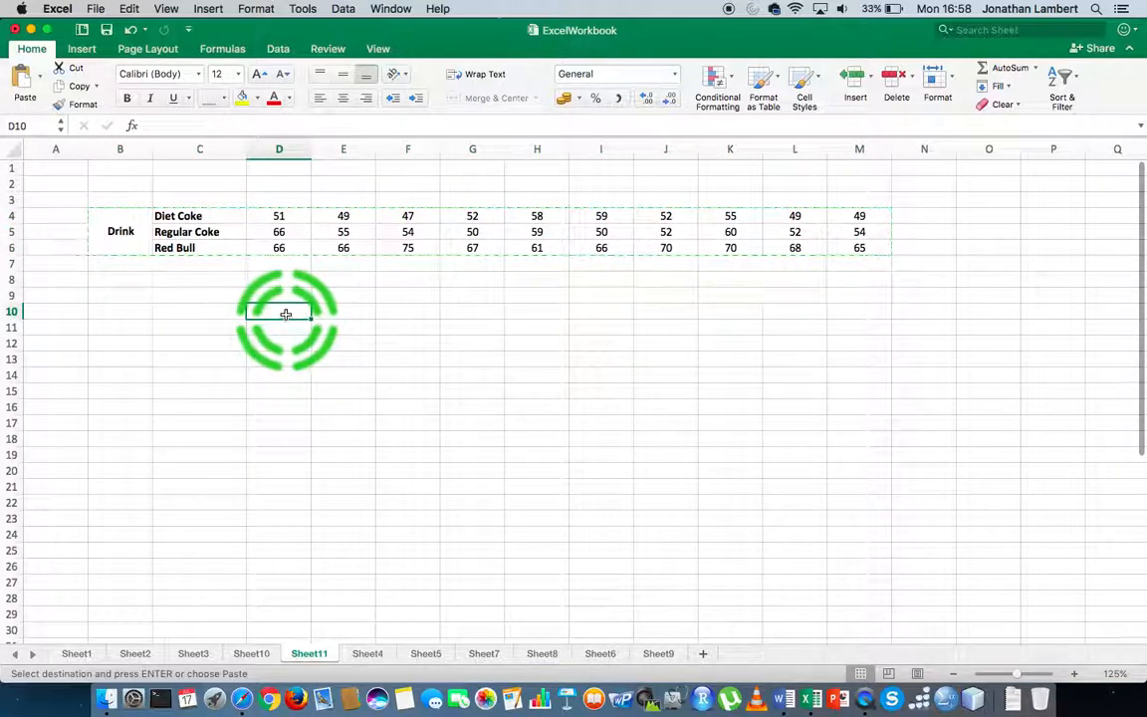
right_click(286, 314)
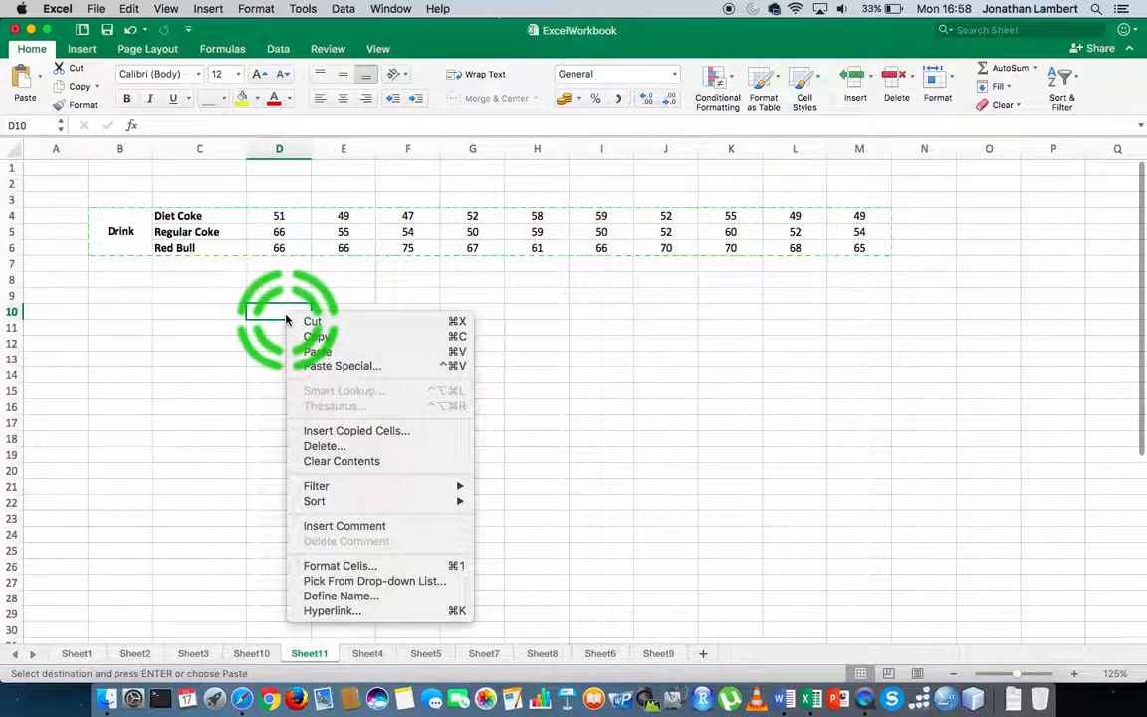
left_click(345, 366)
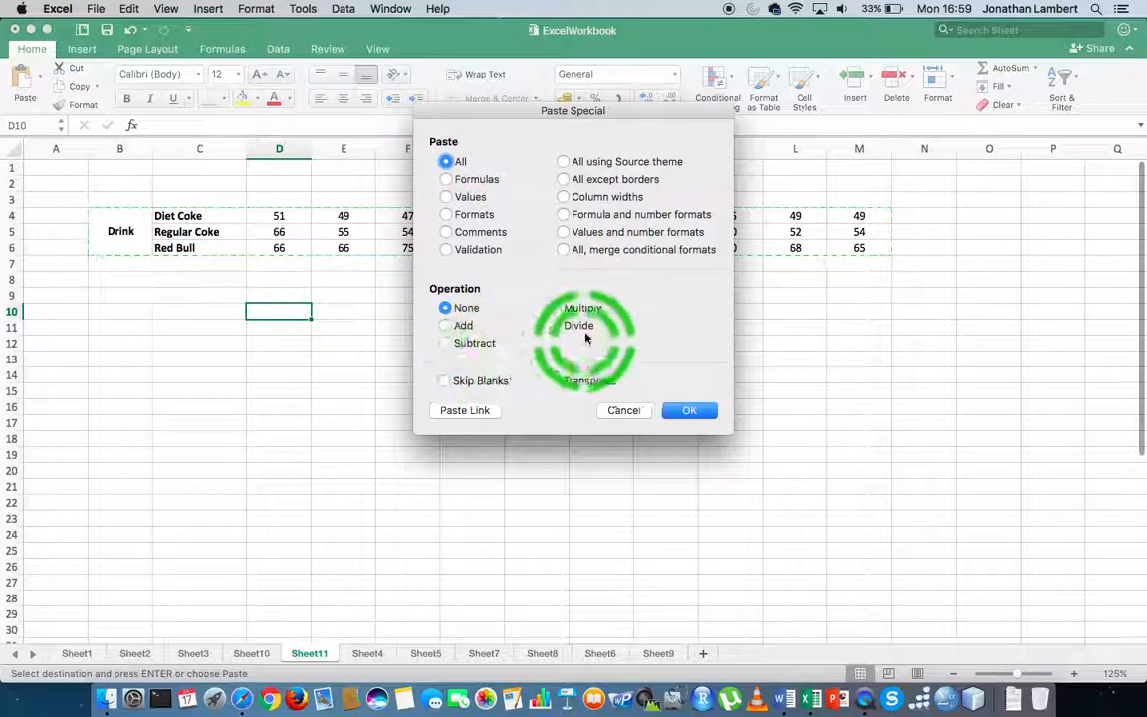
left_click(555, 382)
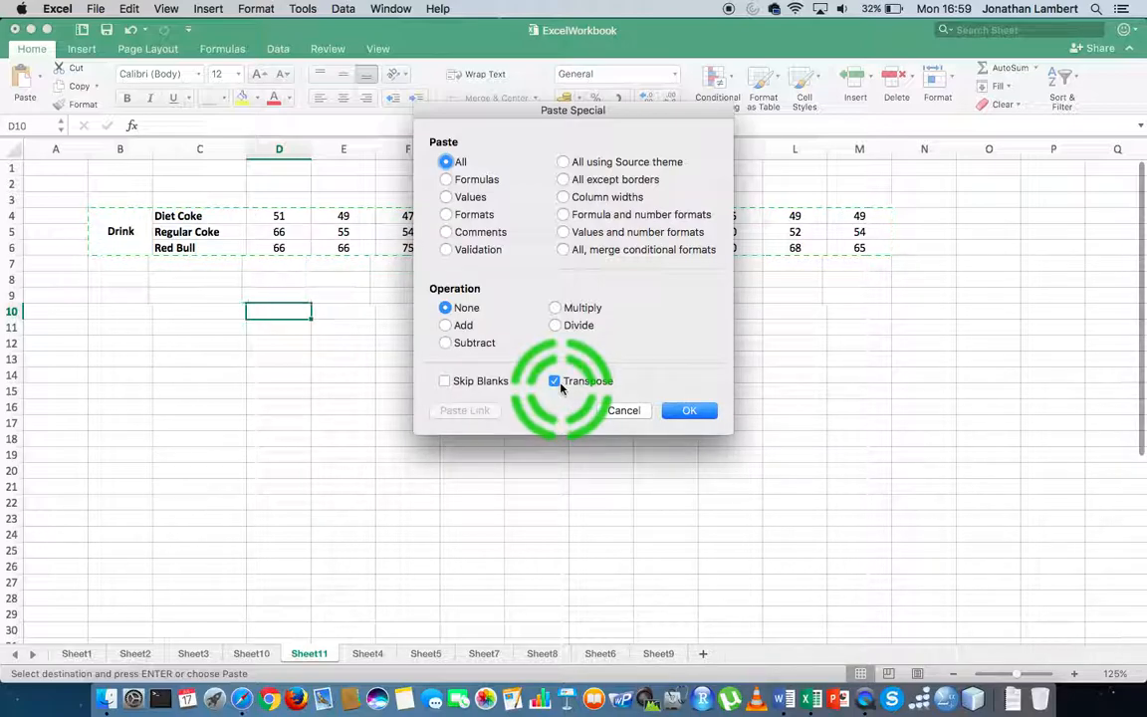
left_click(691, 411)
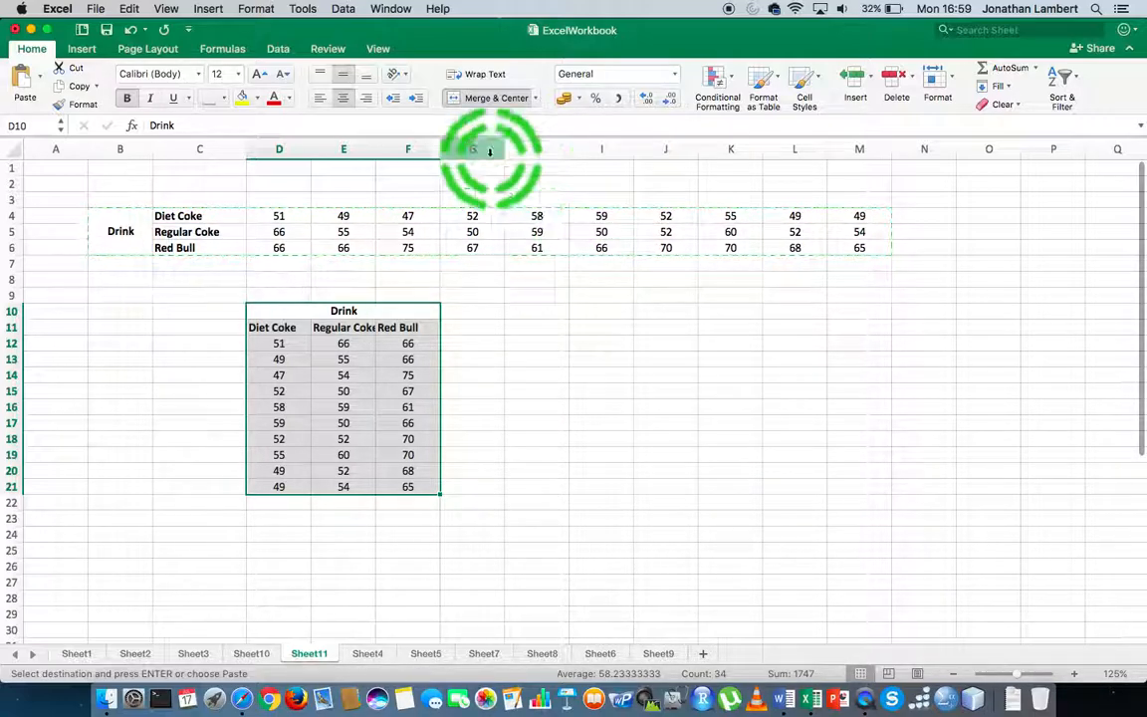
left_click(383, 182)
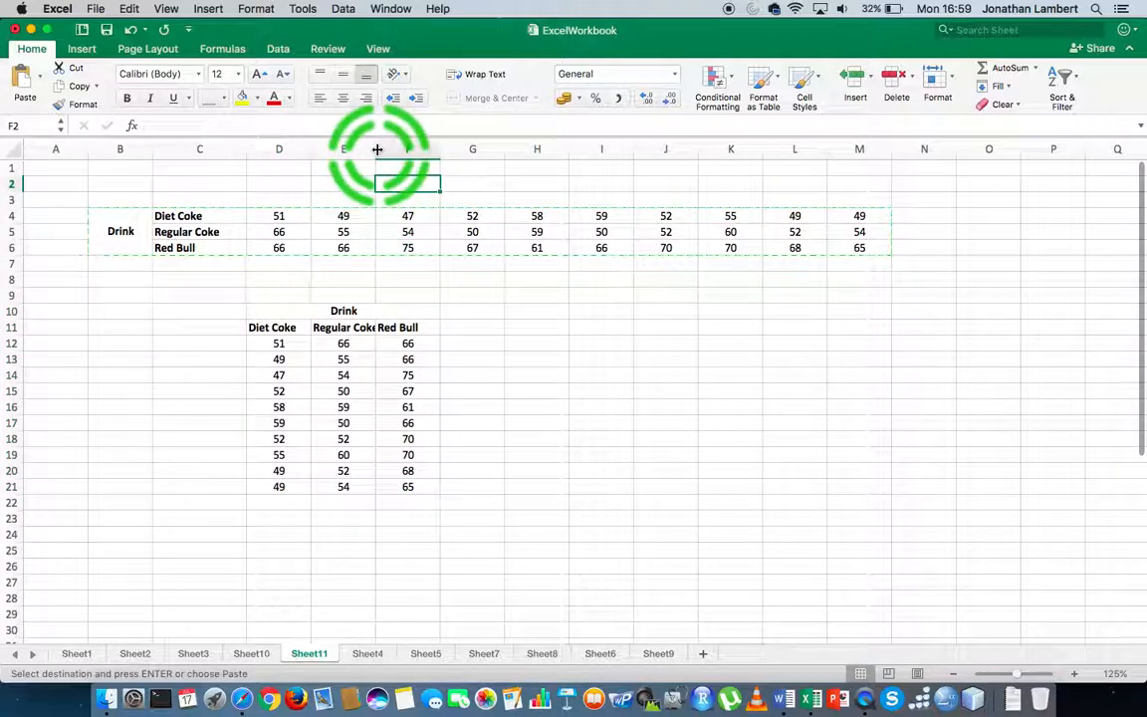
left_click_drag(377, 149, 378, 149)
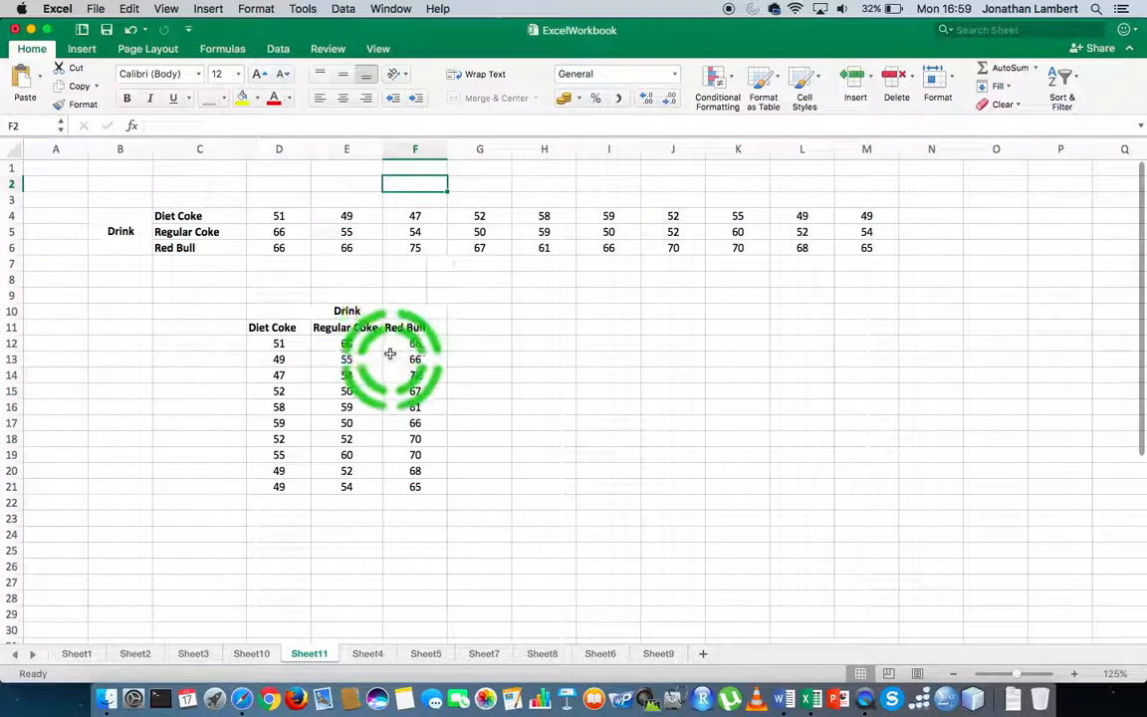
- Compare the first three values of each drink column in the transposed table with the matching rows of the original table
left_click(286, 328)
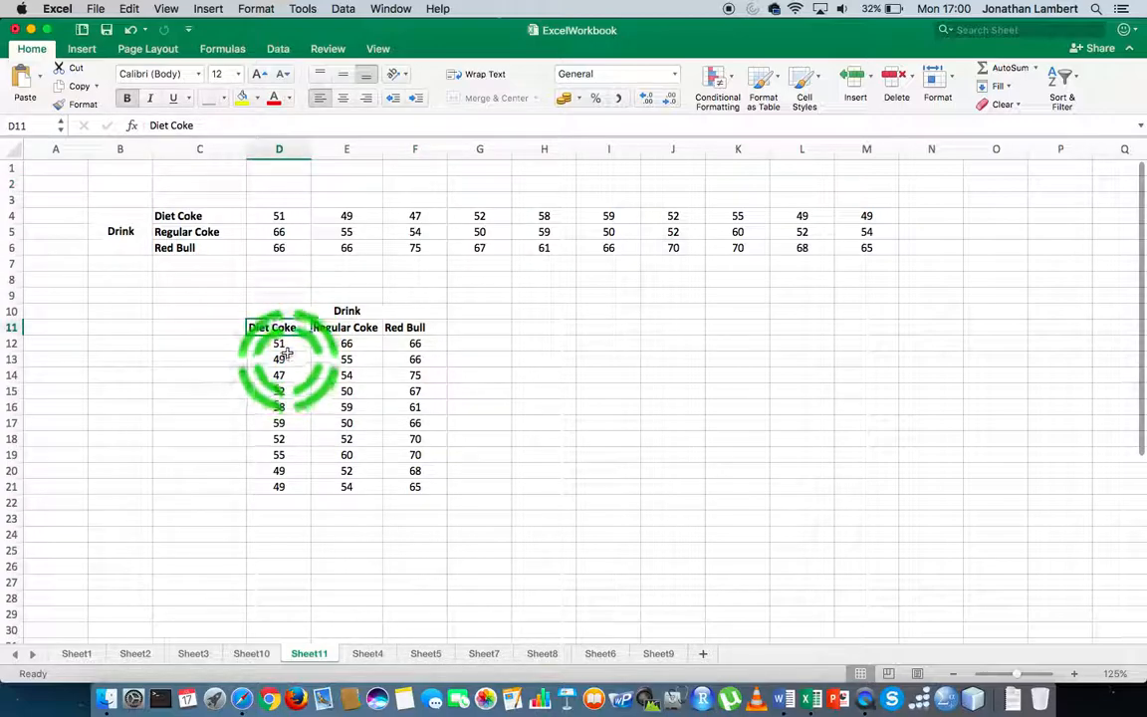
left_click(284, 344)
left_click(283, 361)
left_click(283, 376)
left_click(276, 218)
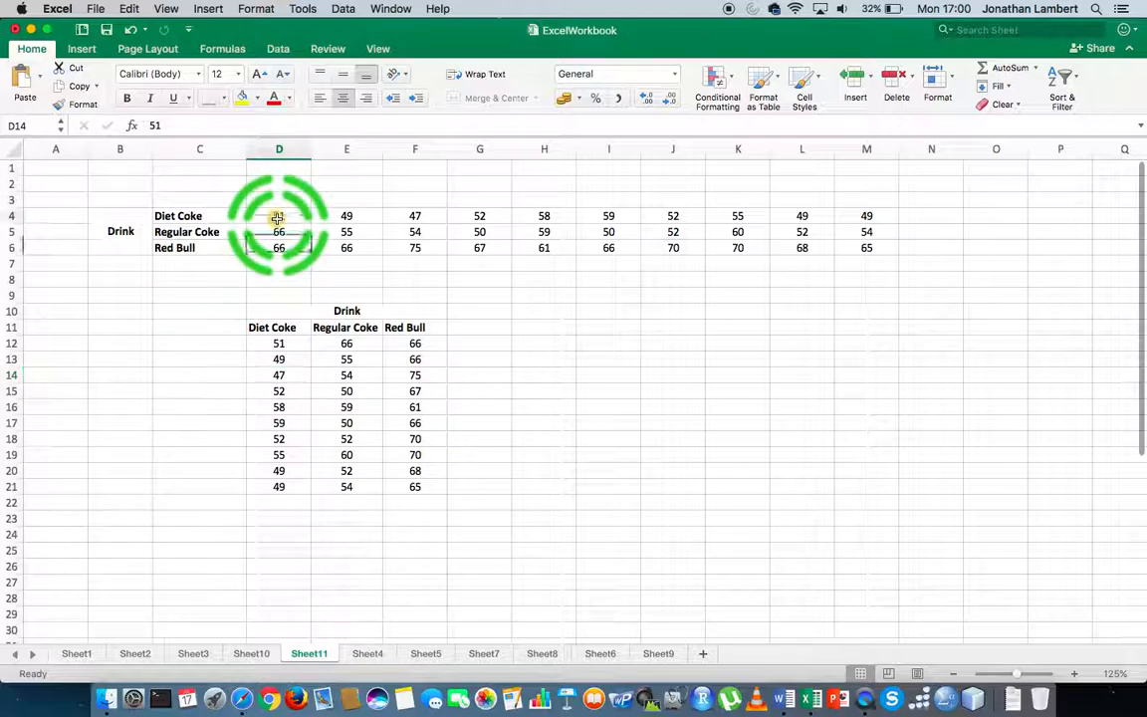
left_click(333, 220)
left_click(411, 215)
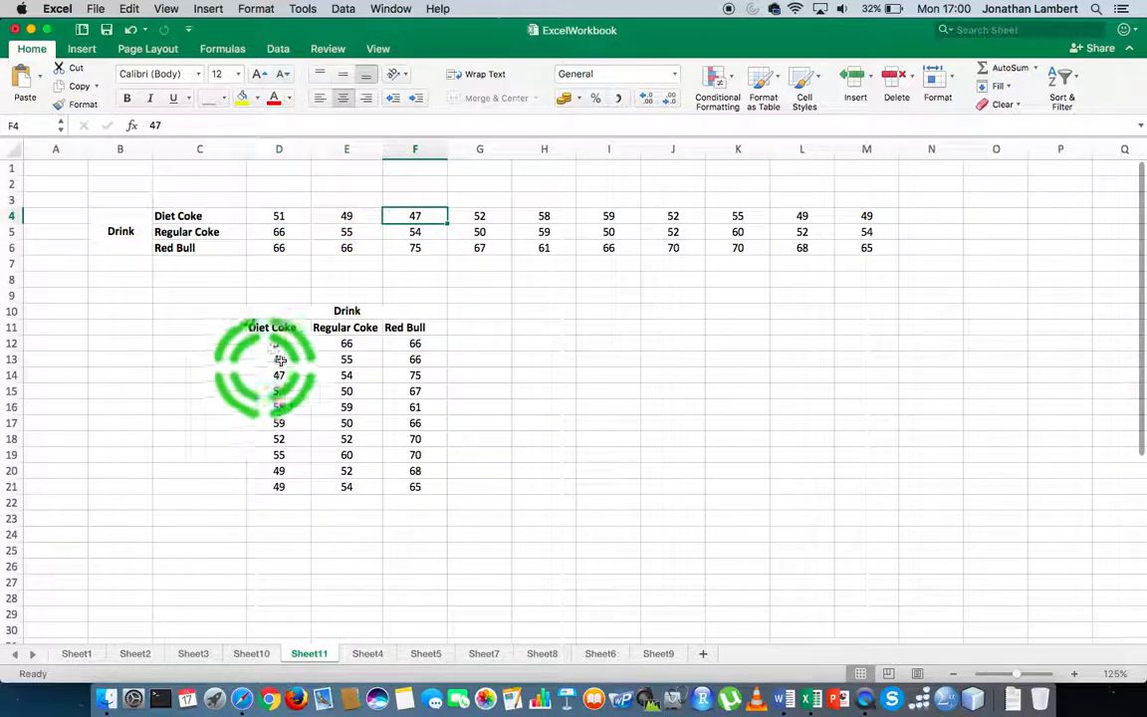
left_click(344, 342)
left_click(352, 361)
left_click(346, 375)
left_click(286, 232)
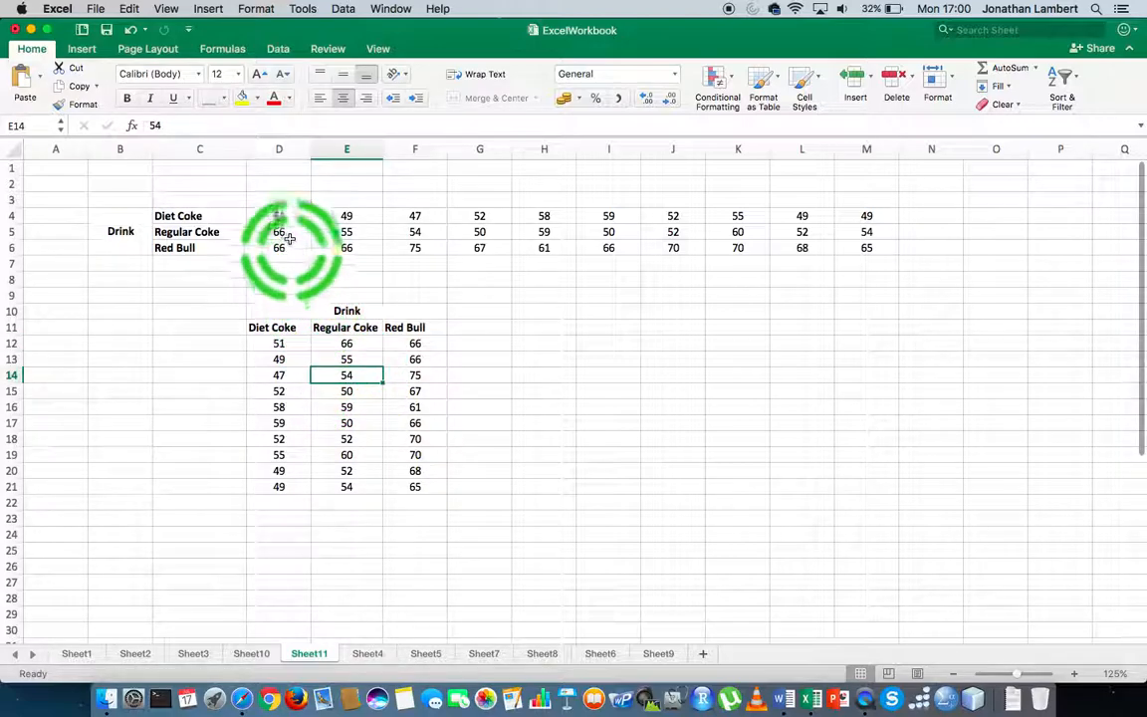
left_click(346, 230)
left_click(409, 229)
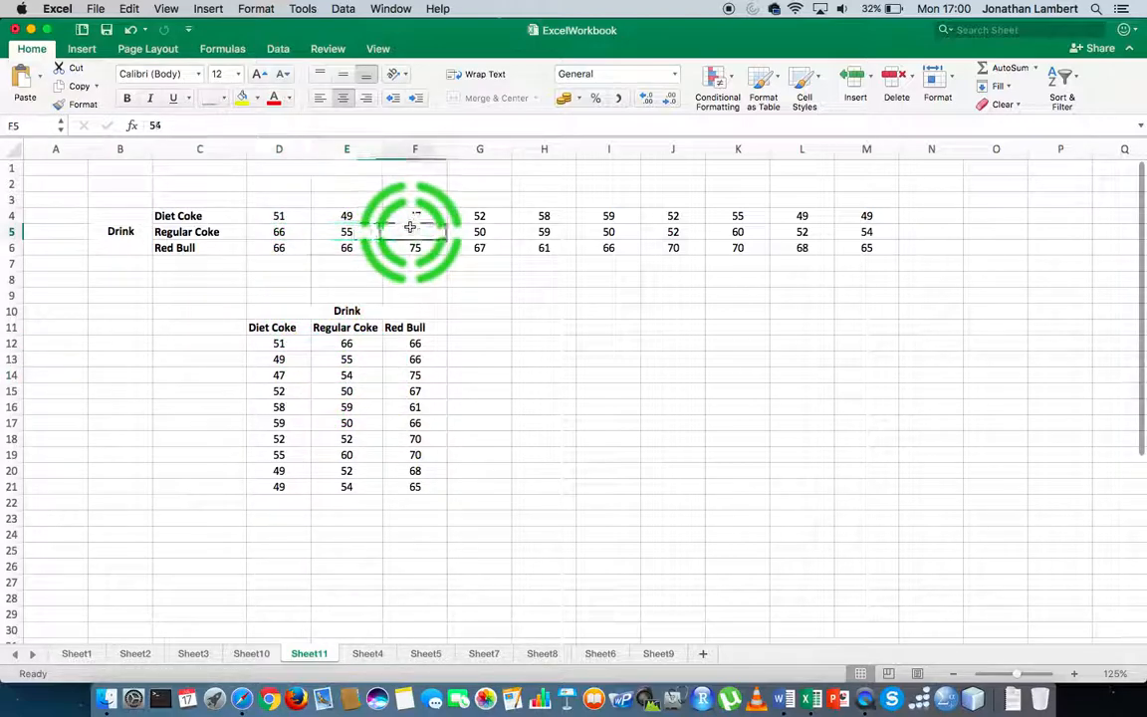
left_click(418, 347)
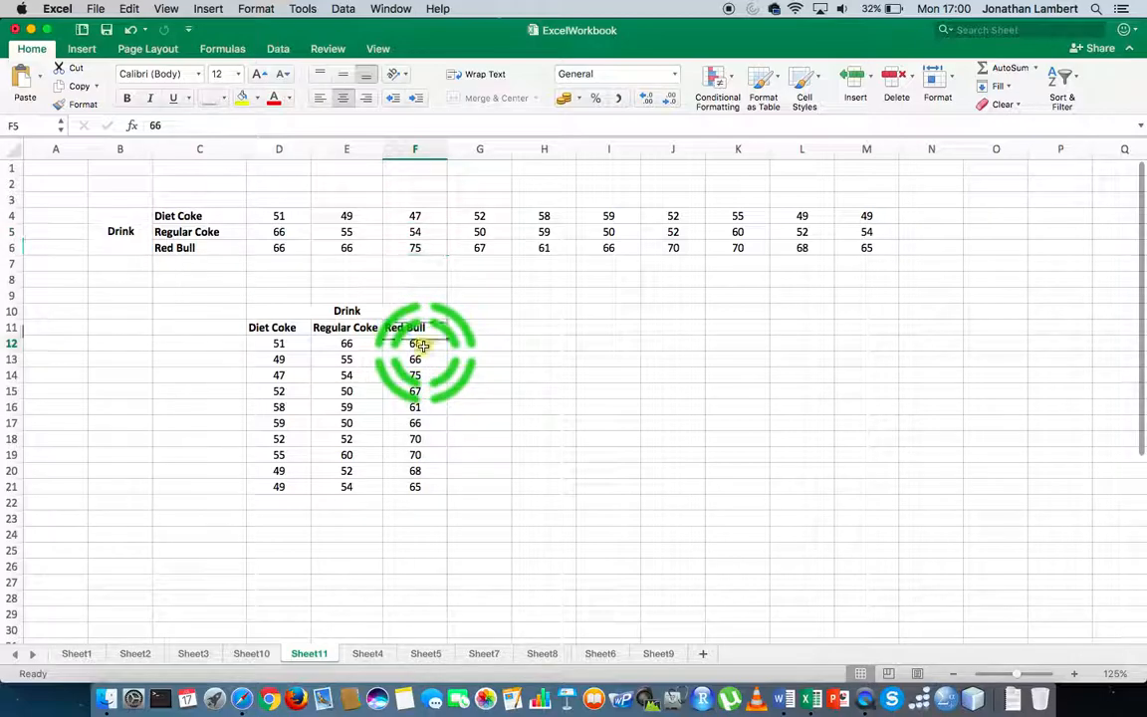
left_click(412, 377)
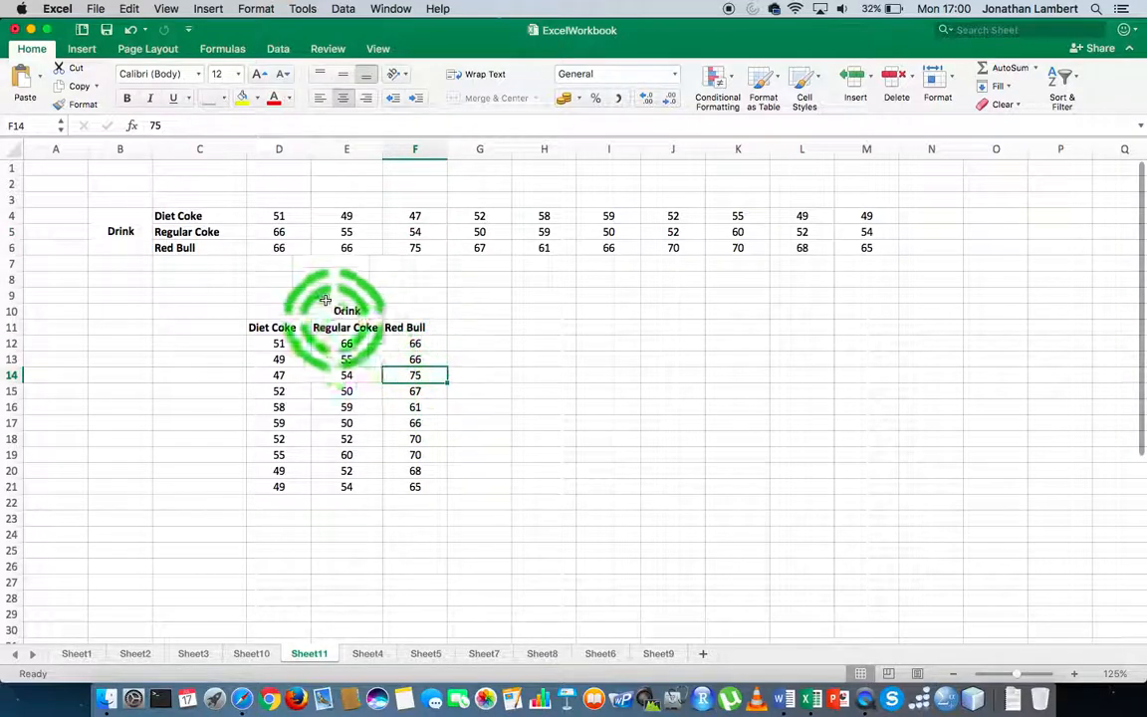
left_click(285, 248)
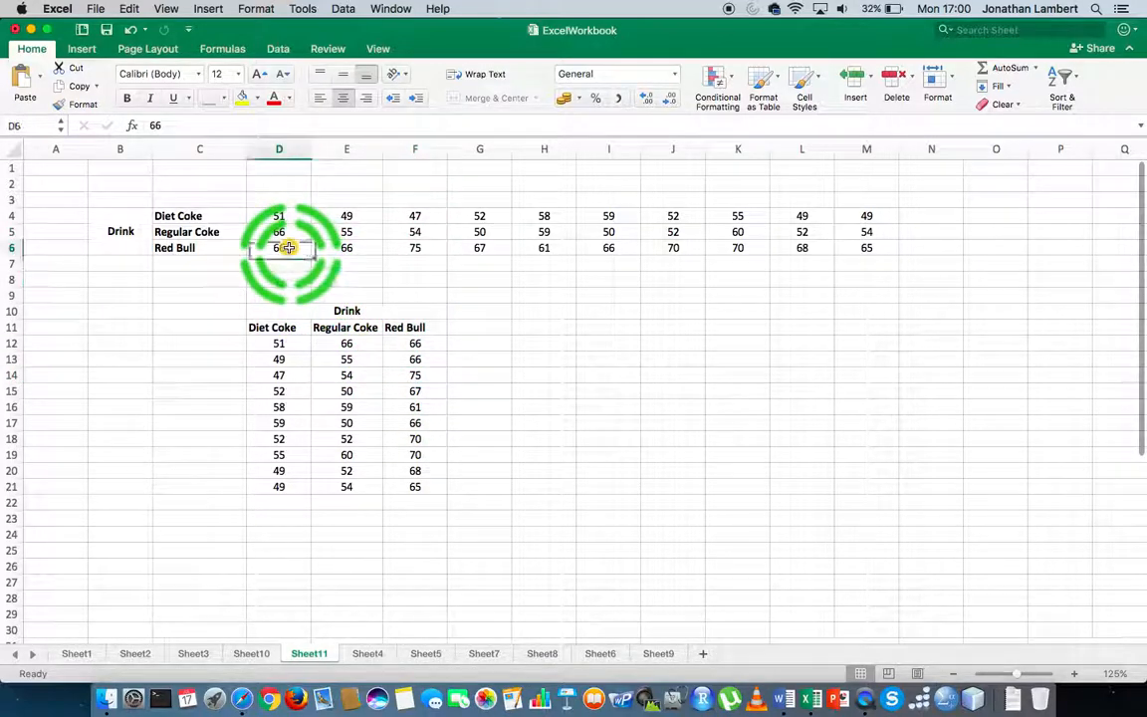
left_click(350, 249)
left_click(415, 247)
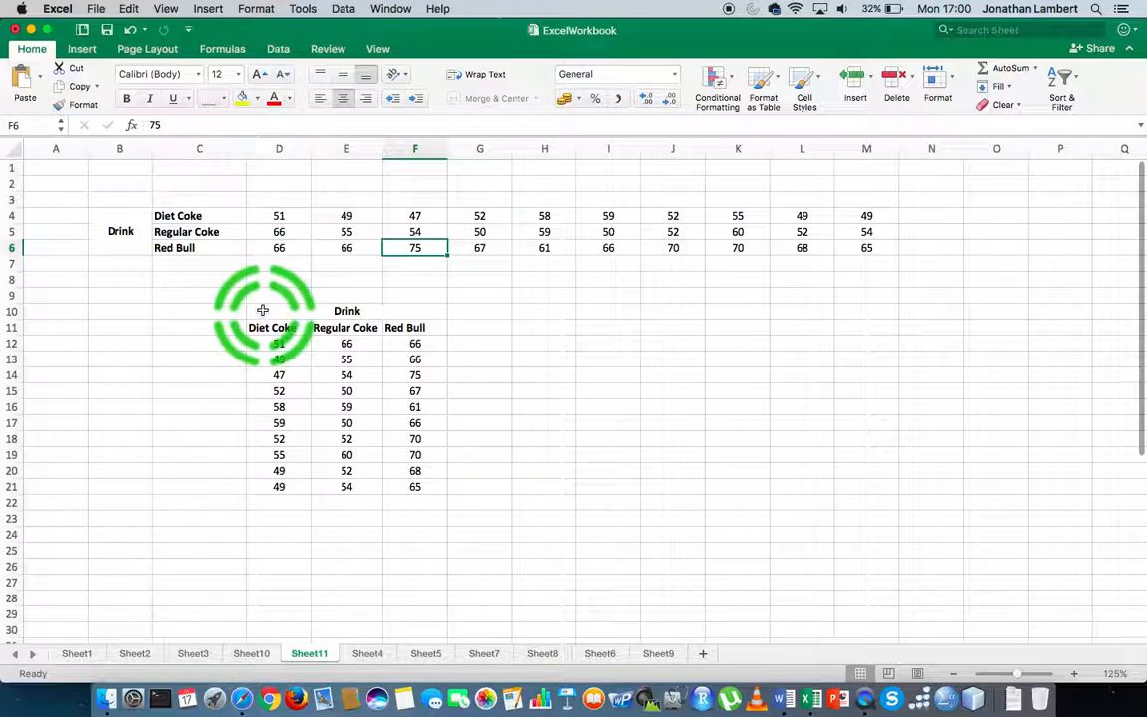
- Copy the vertical drinks table D10:F21 and paste it transposed at cell B24 as a horizontal table
left_click_drag(261, 309, 319, 476)
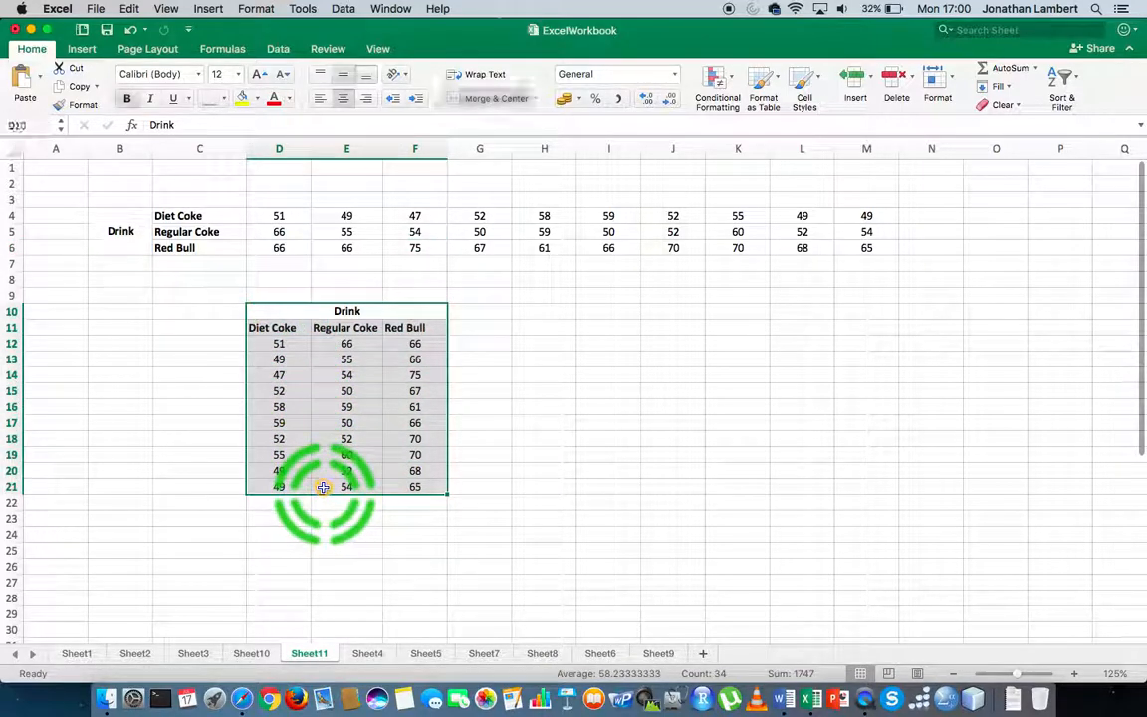
right_click(332, 404)
left_click(376, 391)
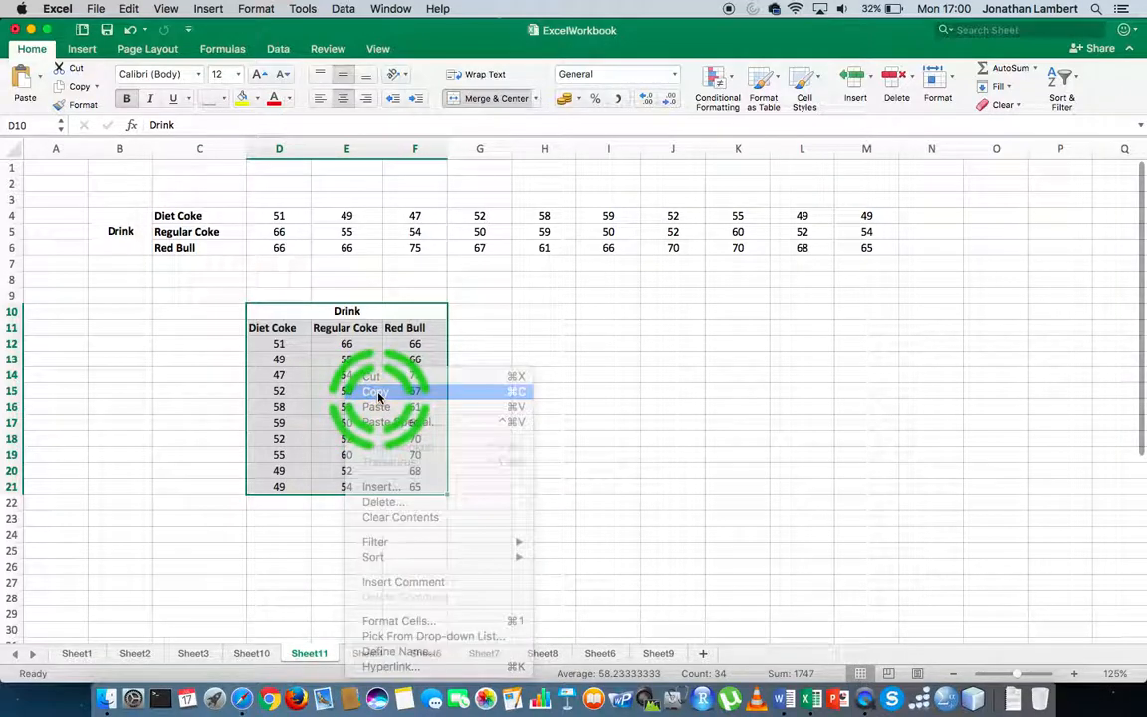
left_click(135, 534)
right_click(134, 534)
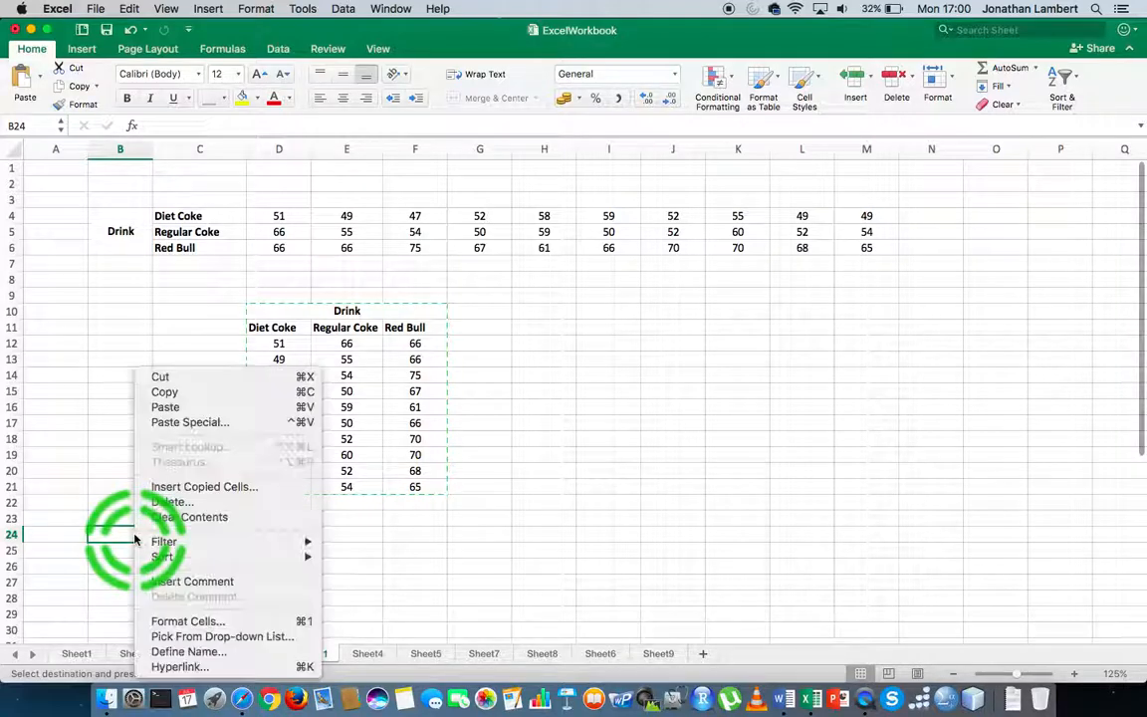
left_click(170, 423)
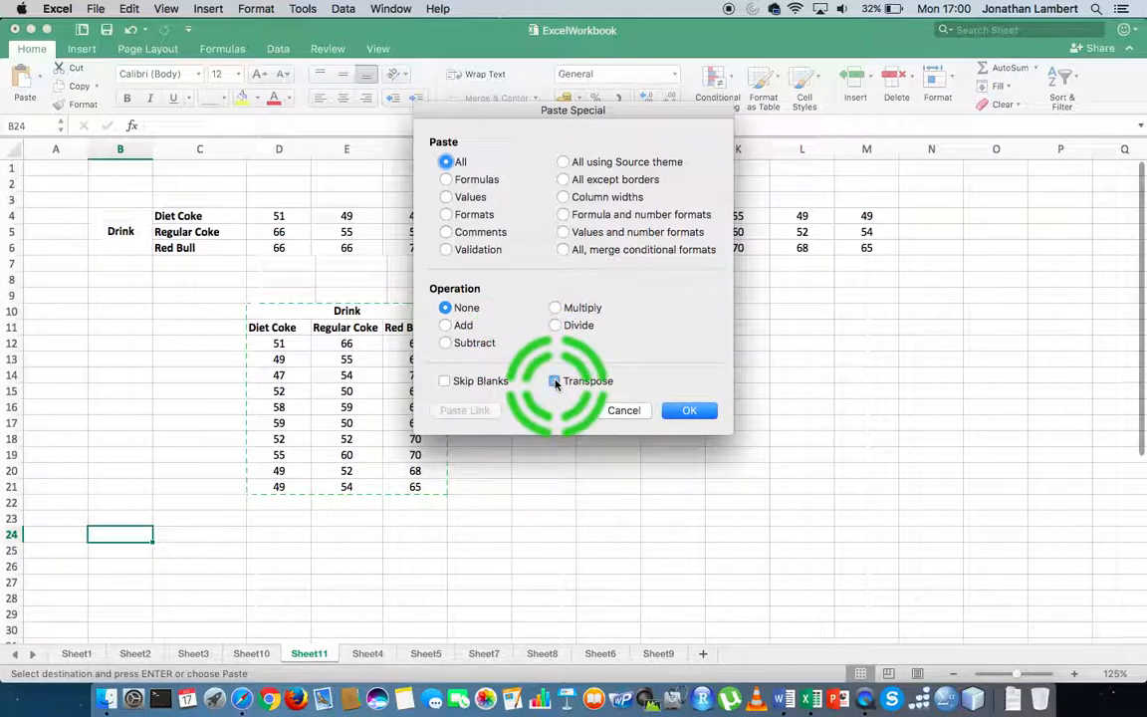
left_click(556, 382)
left_click(689, 410)
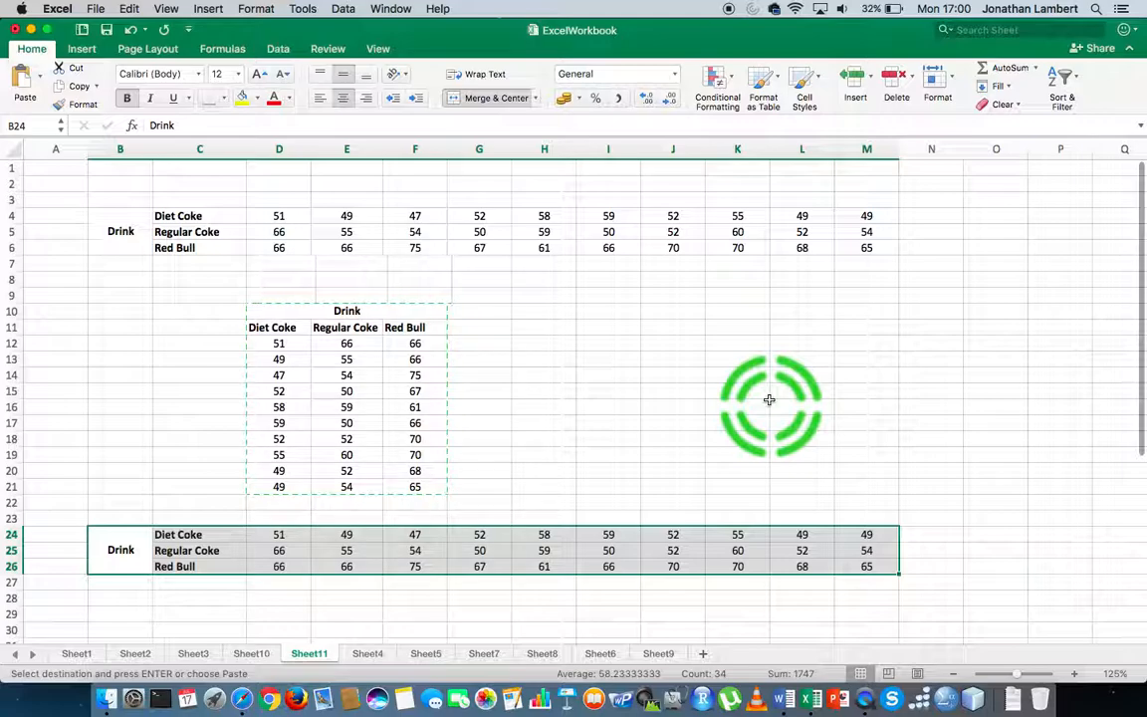
key("Escape")
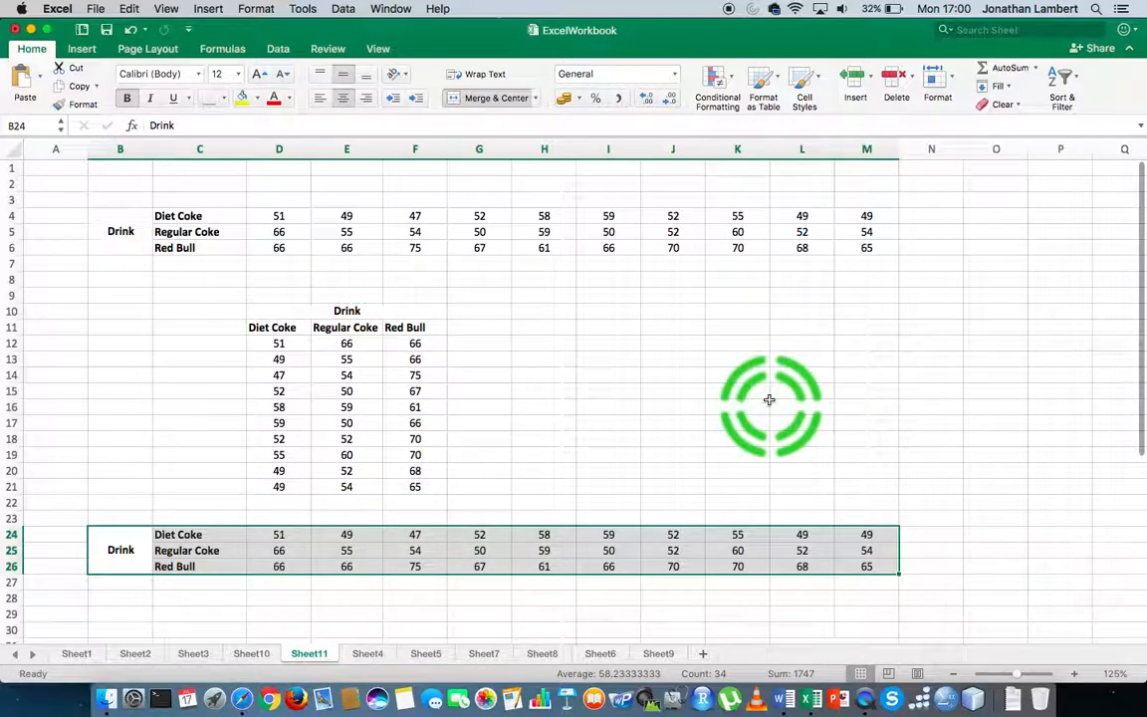